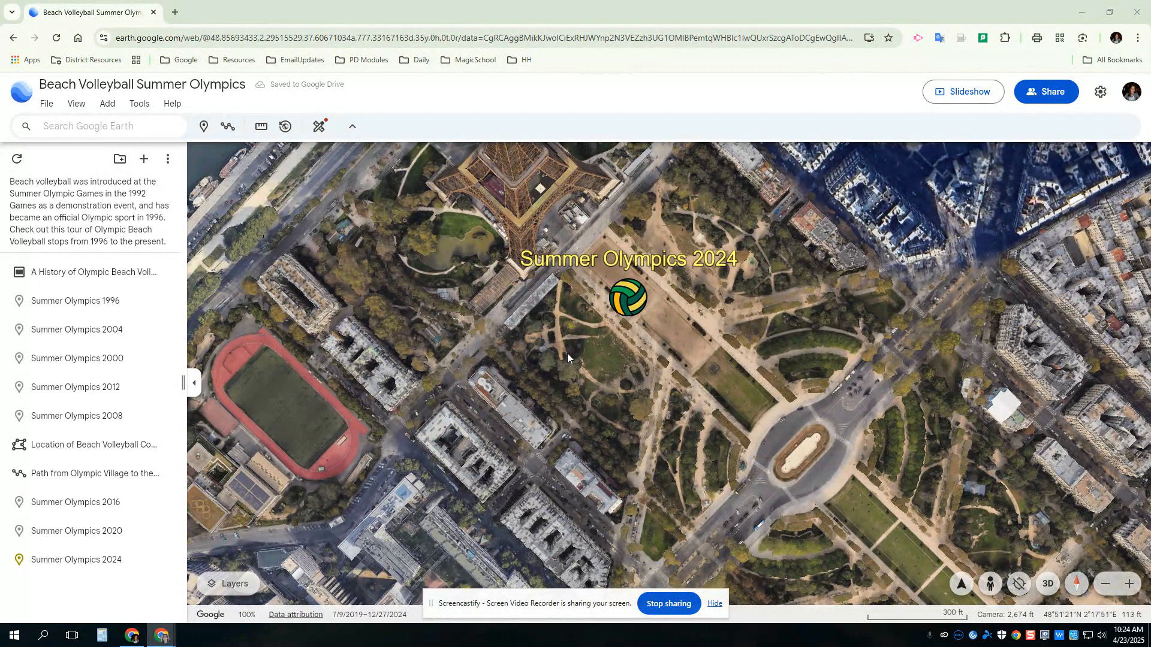
Draw a four-point polygon around the oval court southeast of the Summer Olympics 2024 marker and save it to the project.
click(225, 132)
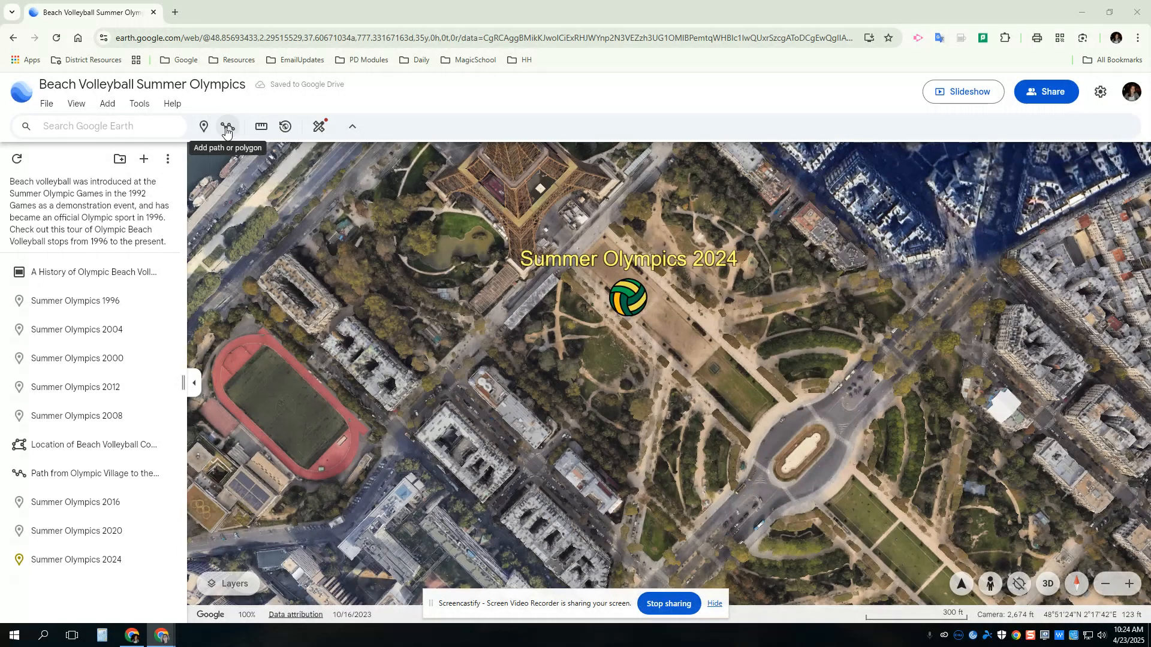
click(109, 105)
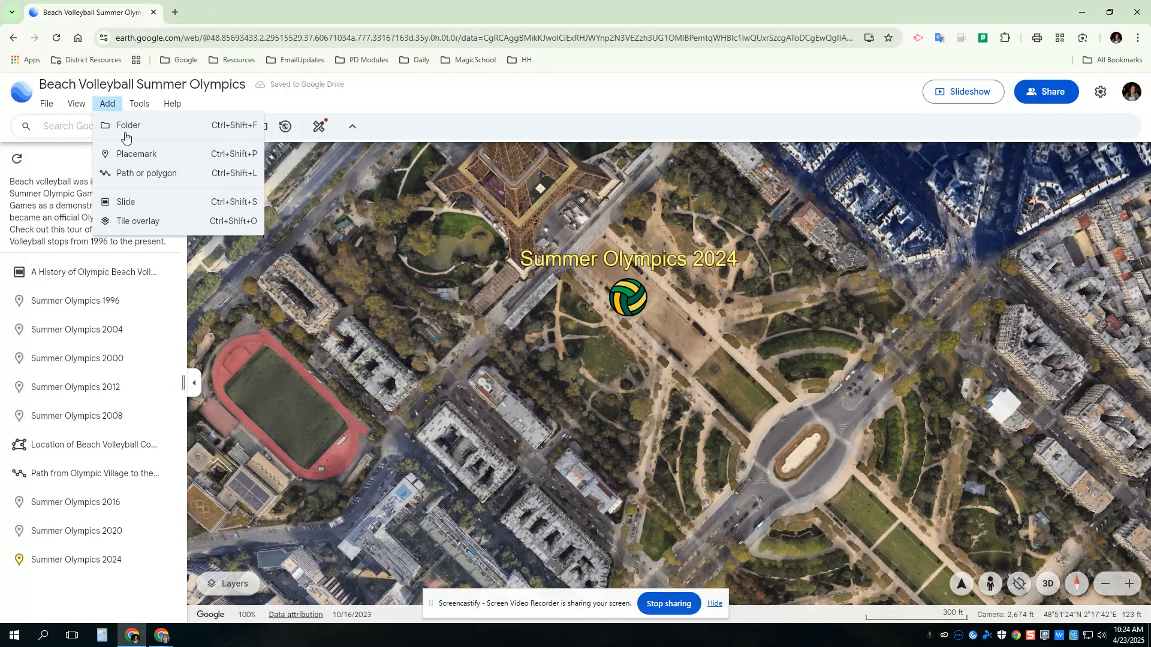
click(132, 174)
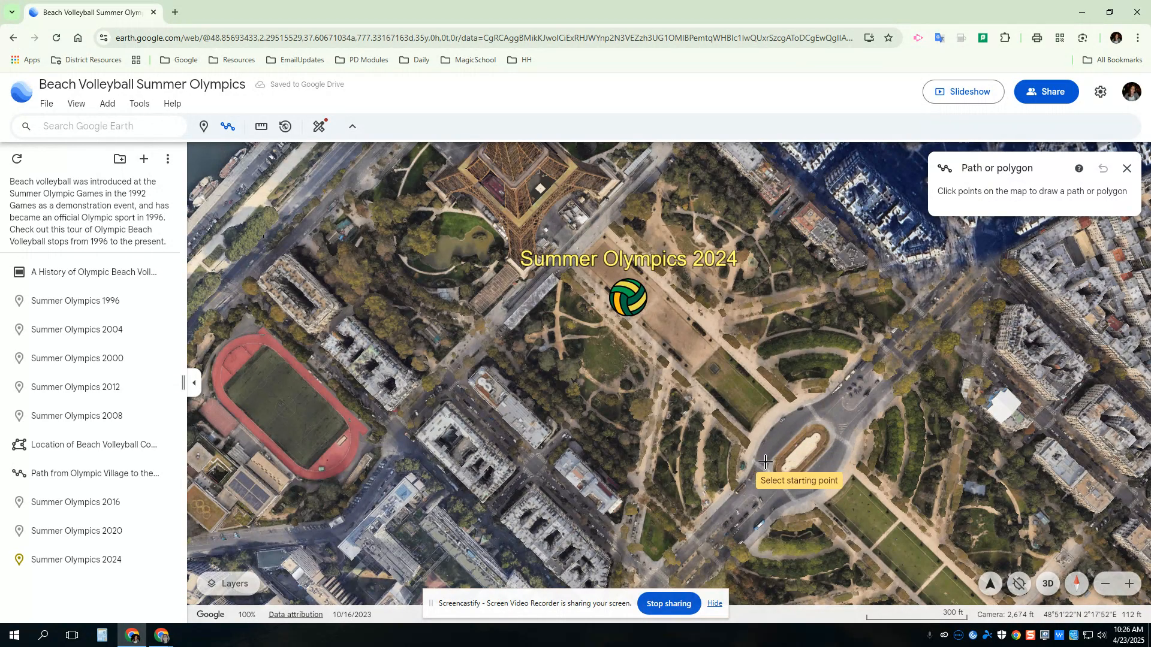
click(765, 461)
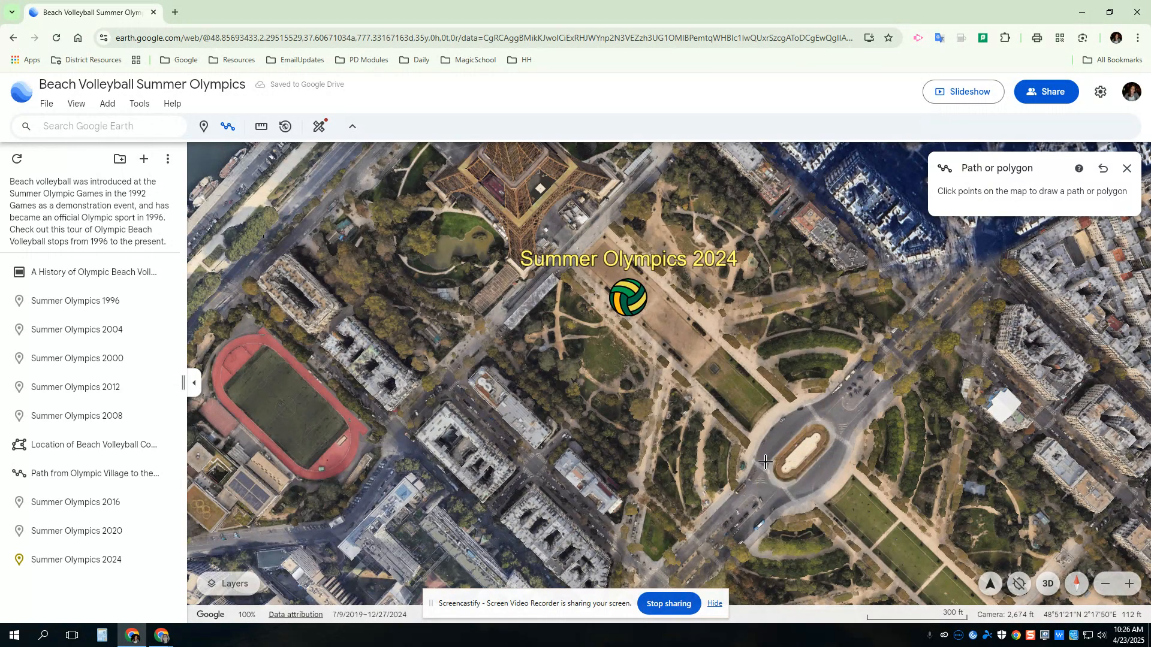
click(815, 415)
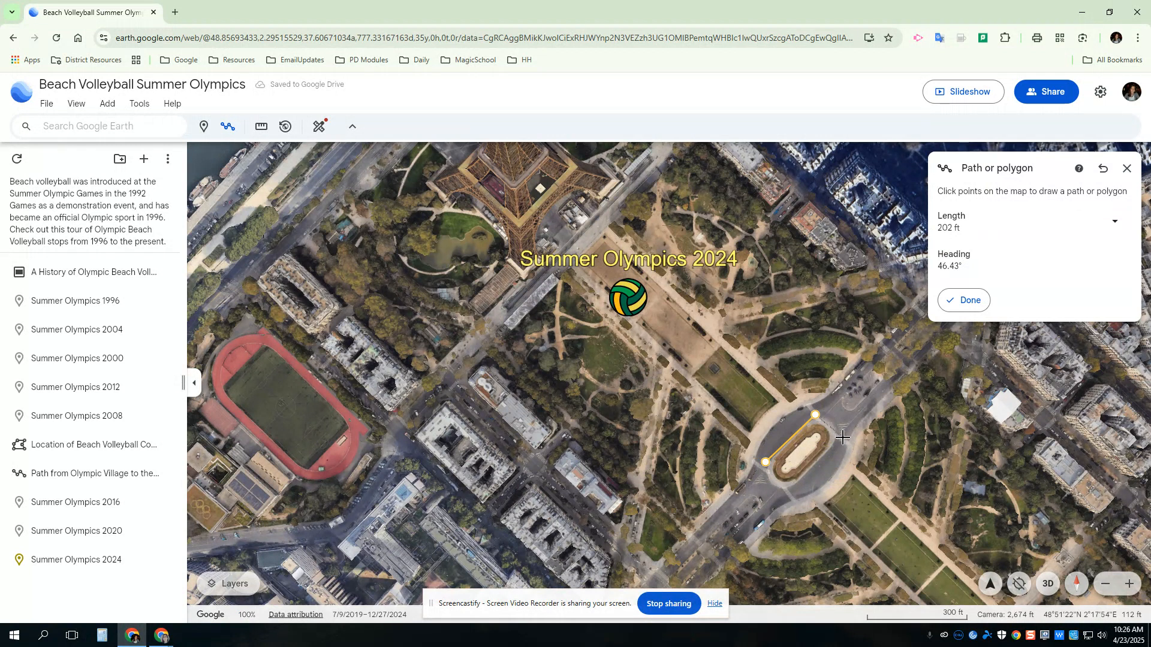
click(843, 439)
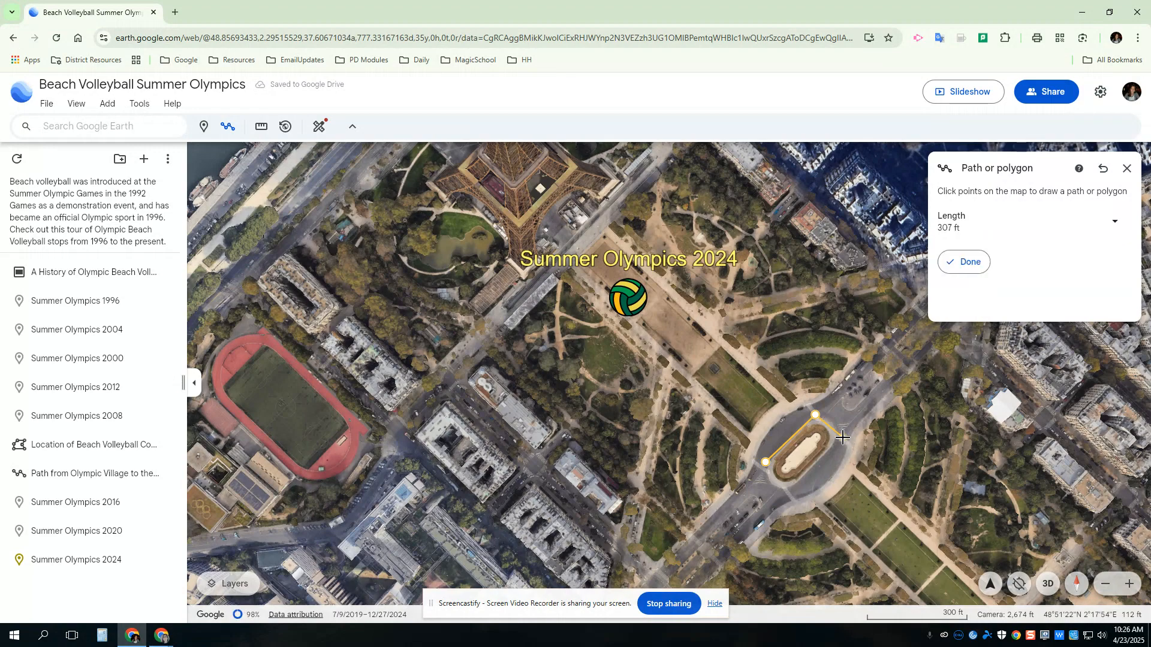
click(787, 491)
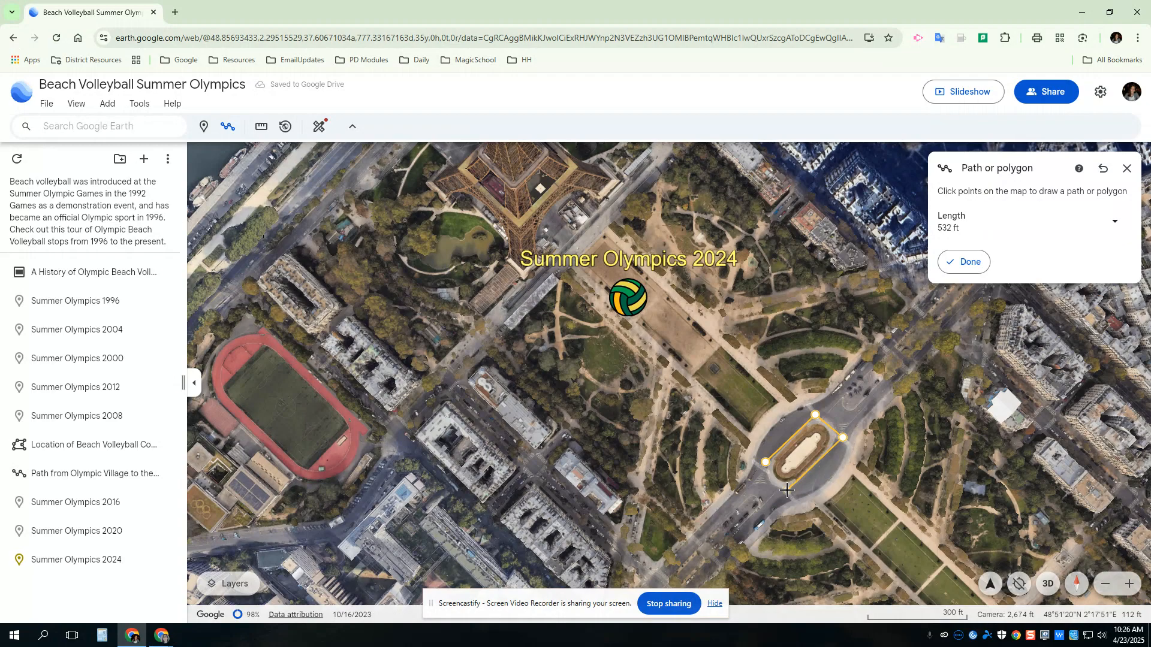
click(766, 461)
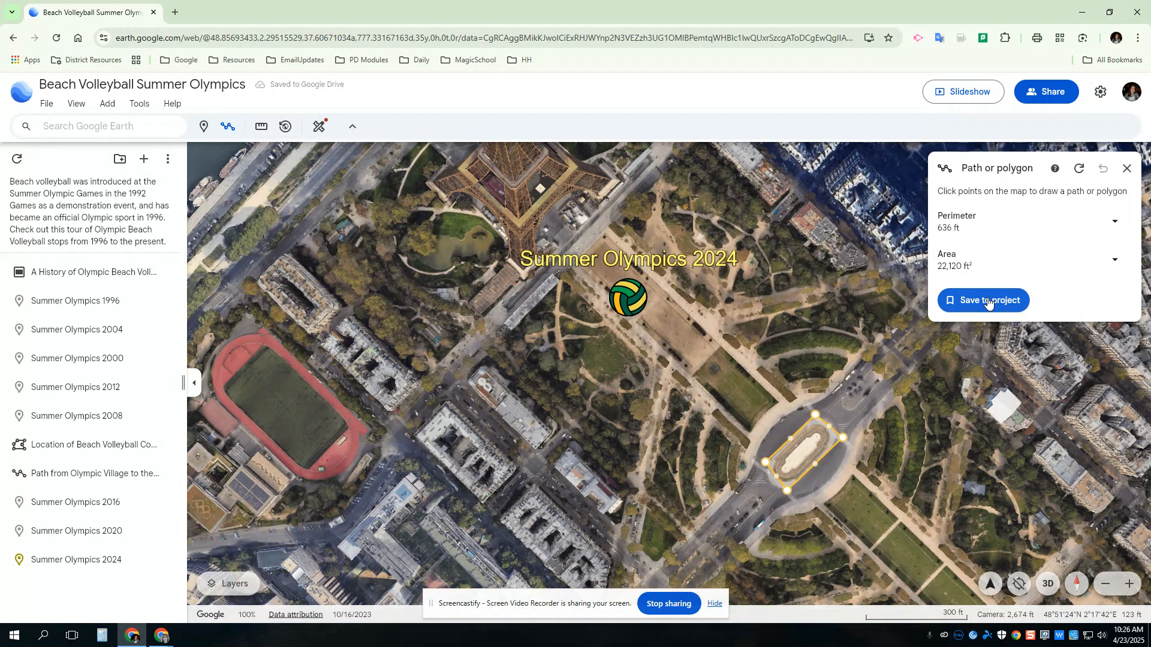
click(987, 304)
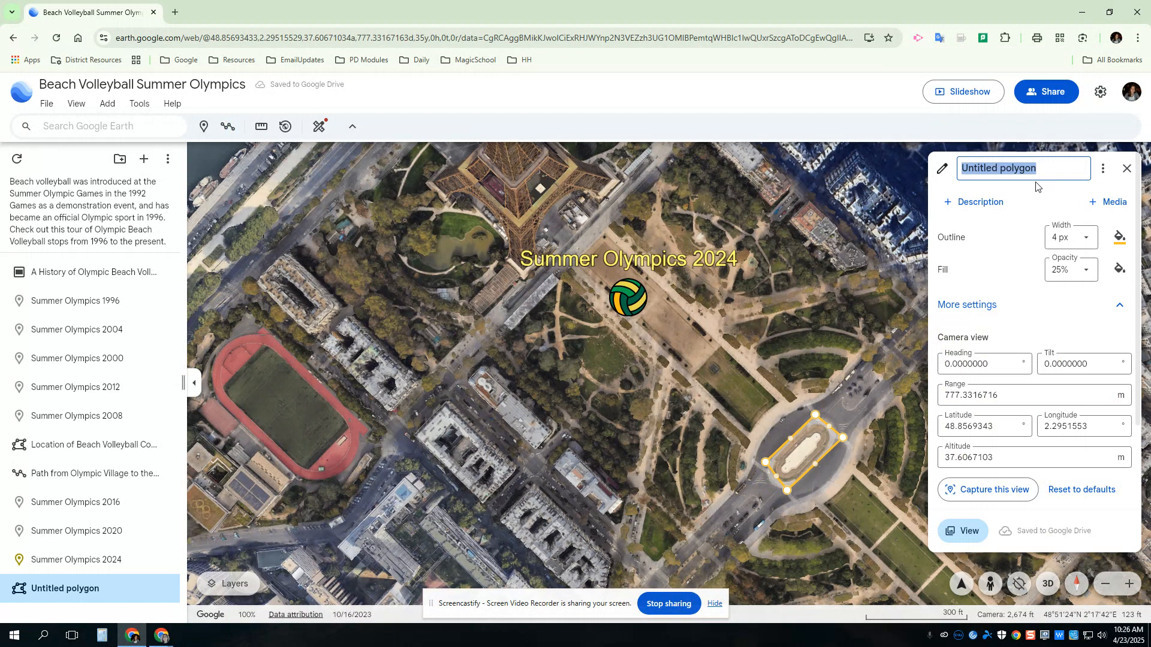
Name the polygon Championship Court and set its fill colour to yellow.
text(Cham)
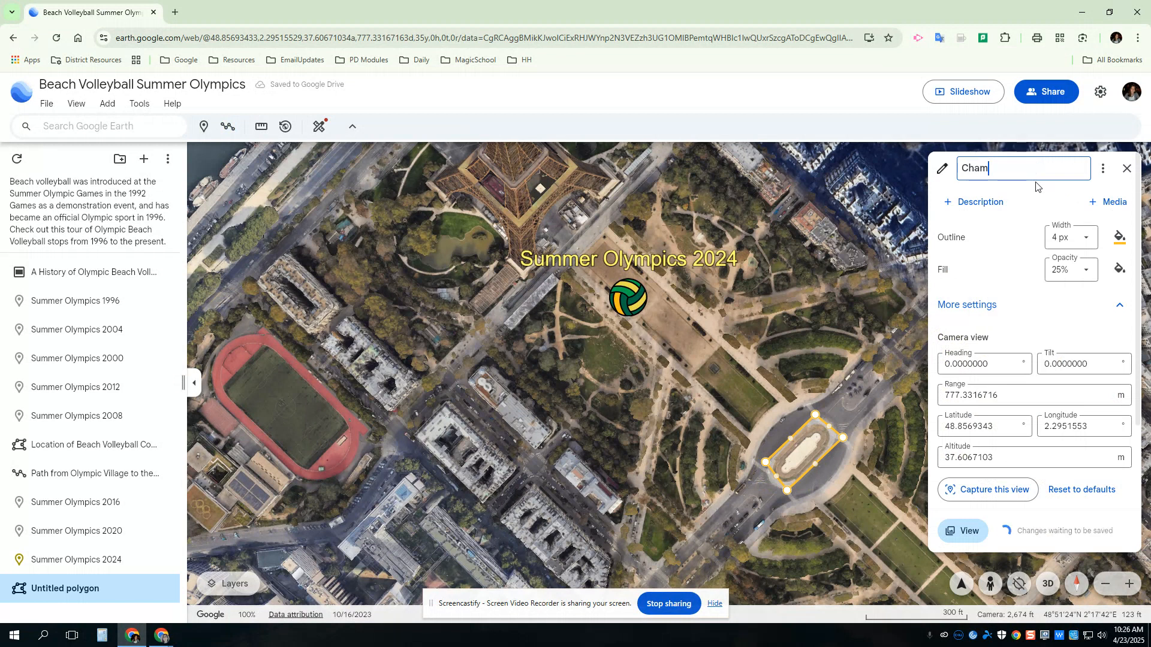
text(pionship Court)
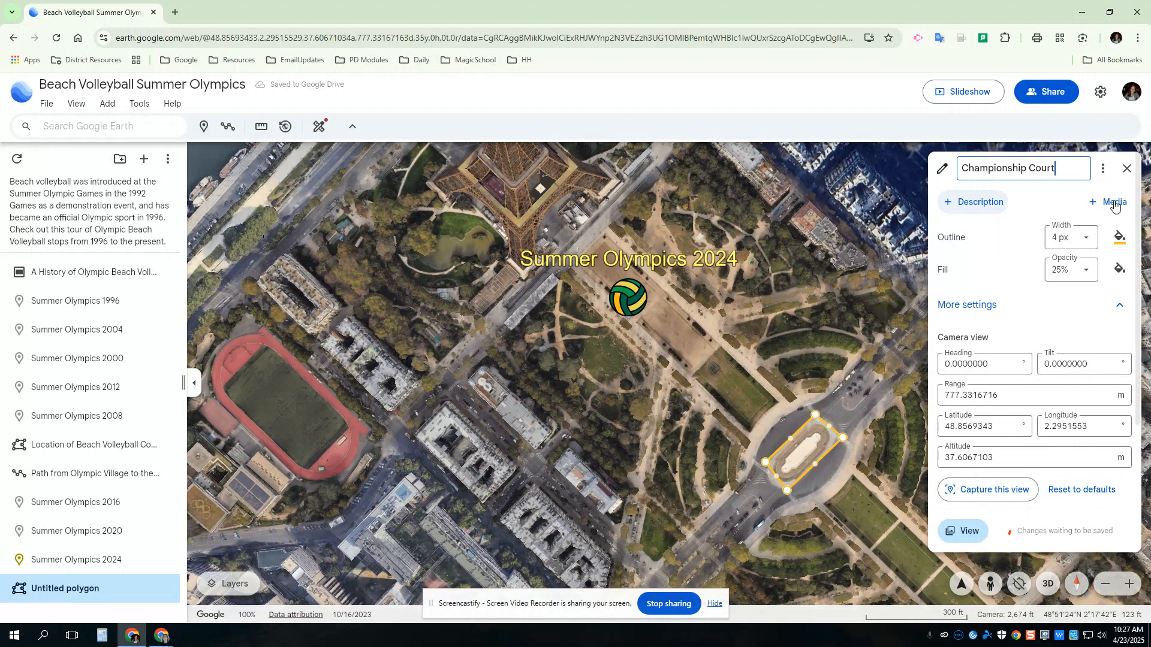
click(1115, 271)
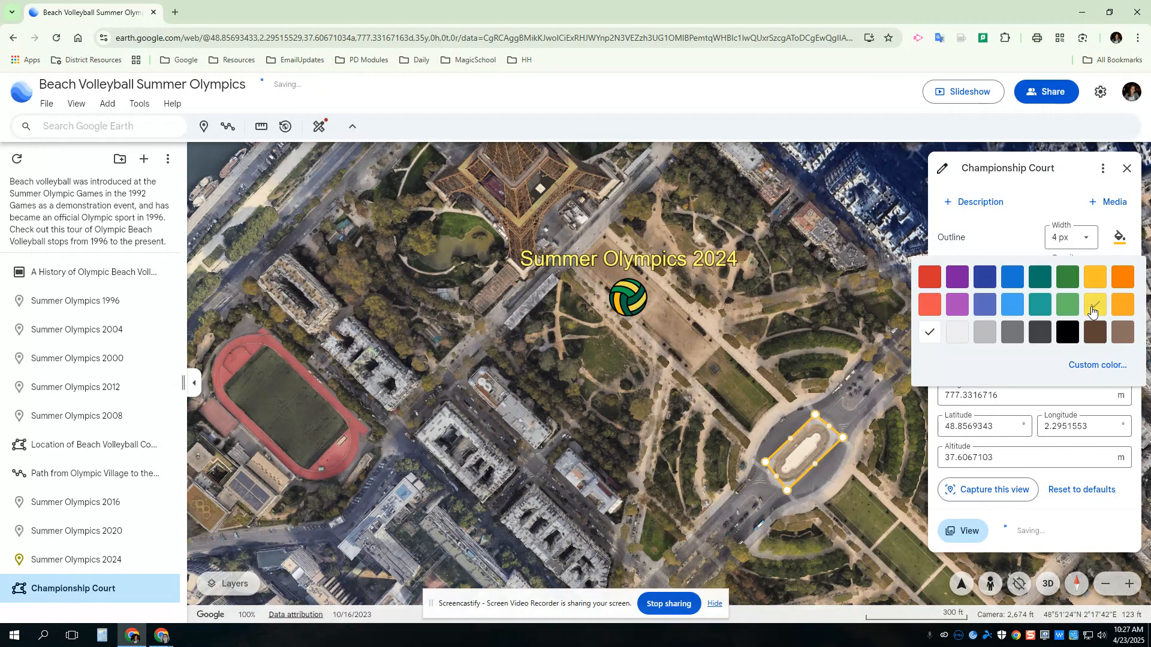
click(1092, 306)
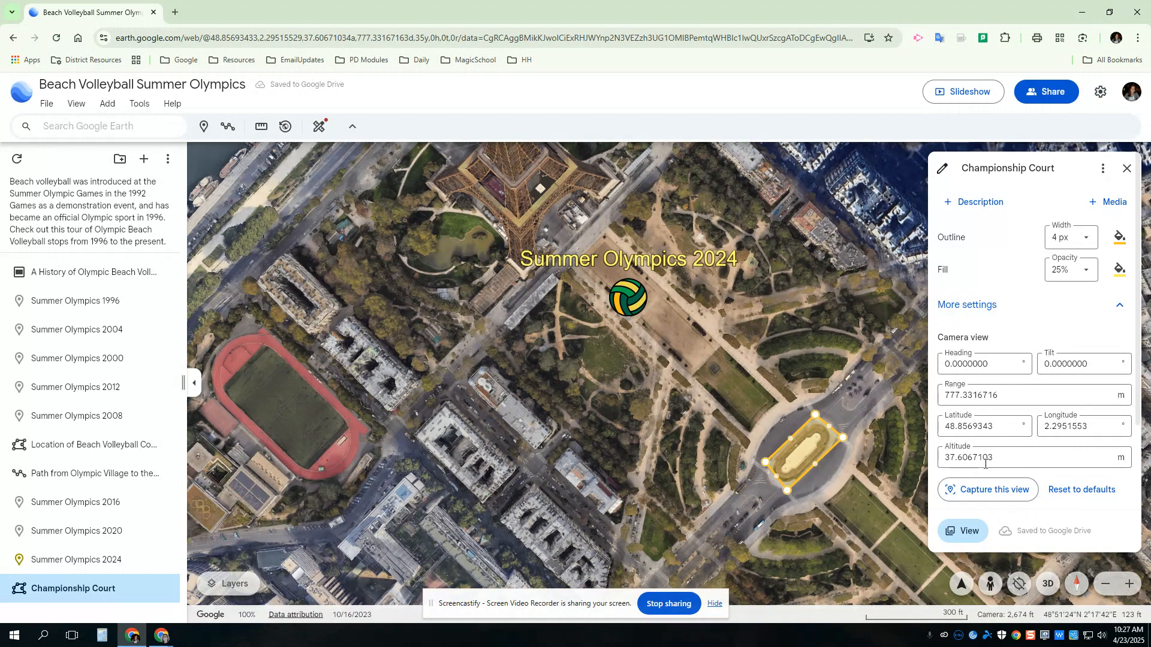
Set the polygon's presentation setting to Large panel and close its editor.
scroll(1019, 465, down, 2)
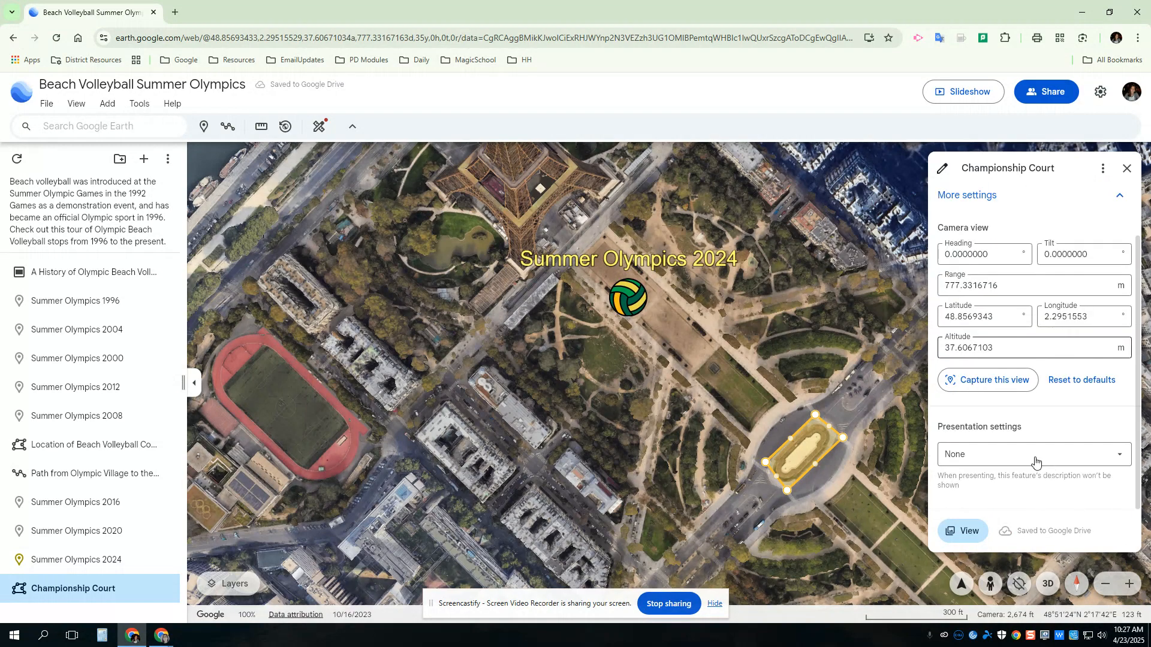
click(1090, 459)
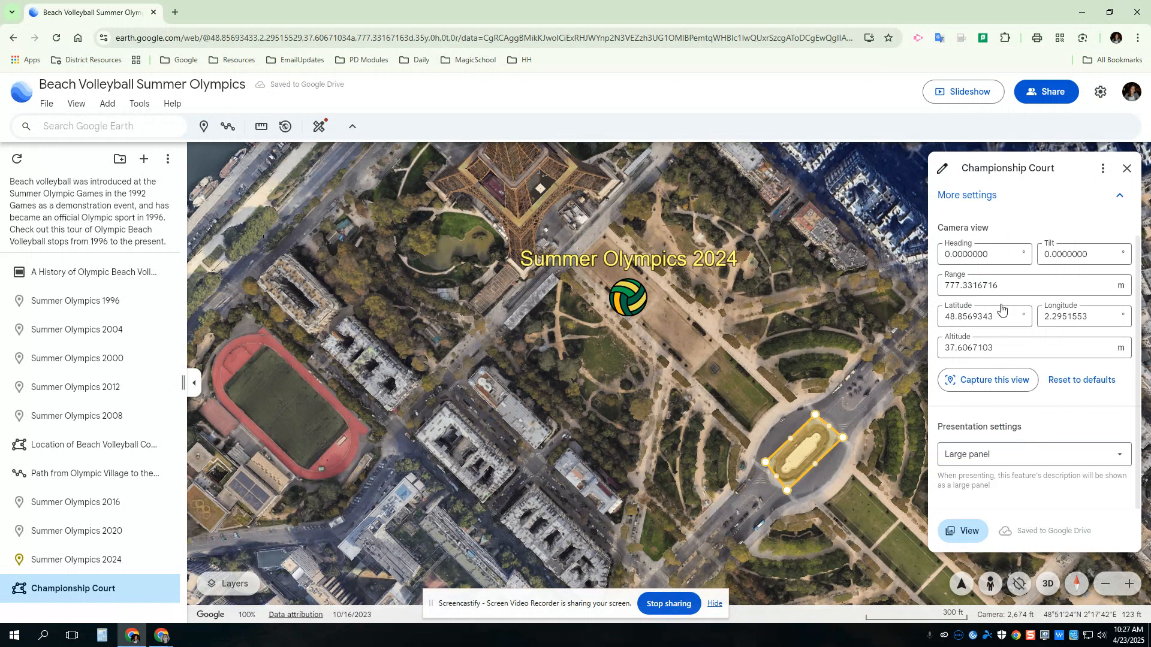
scroll(1001, 305, up, 1)
scroll(1001, 304, up, 1)
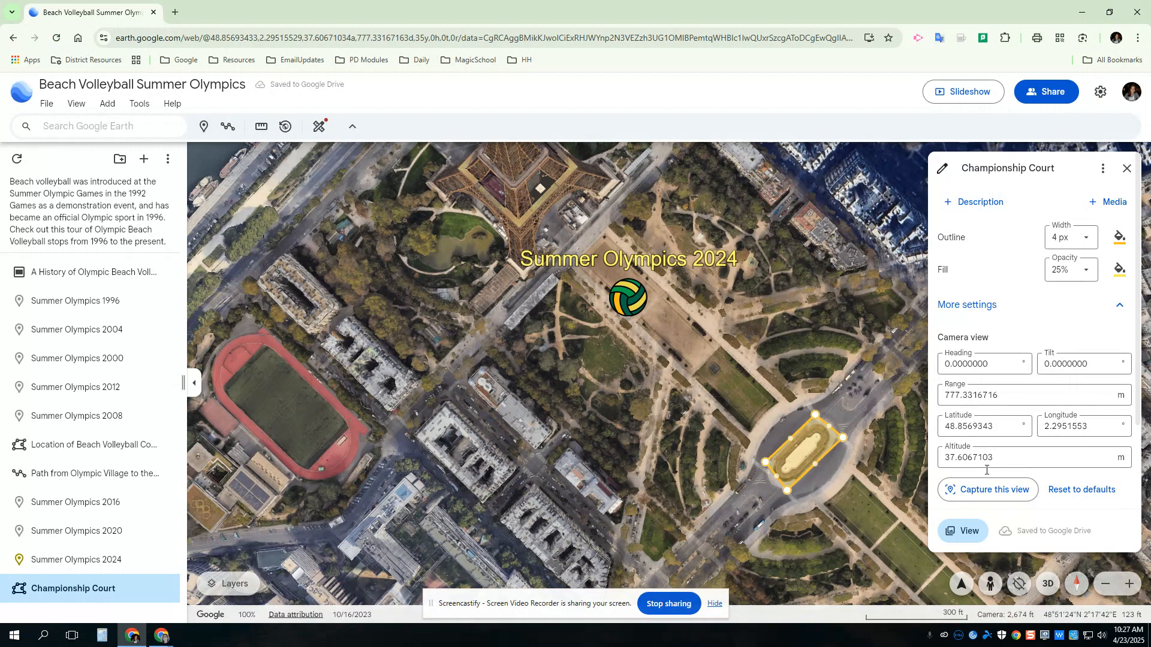
scroll(1050, 535, down, 1)
scroll(1049, 534, down, 1)
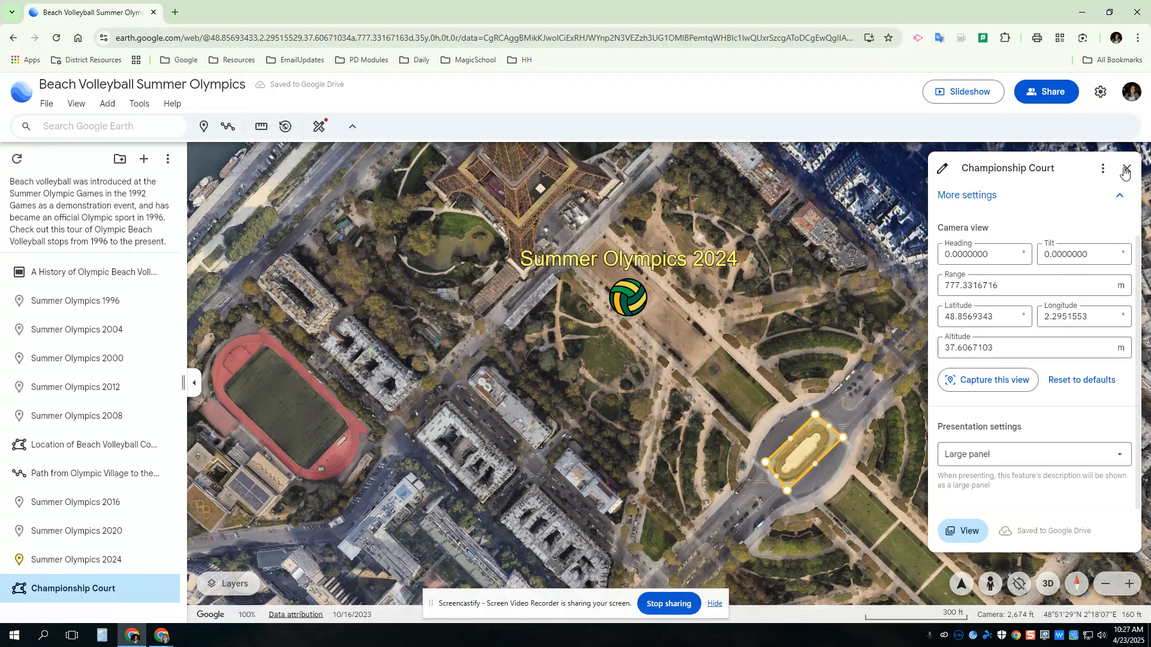
click(71, 590)
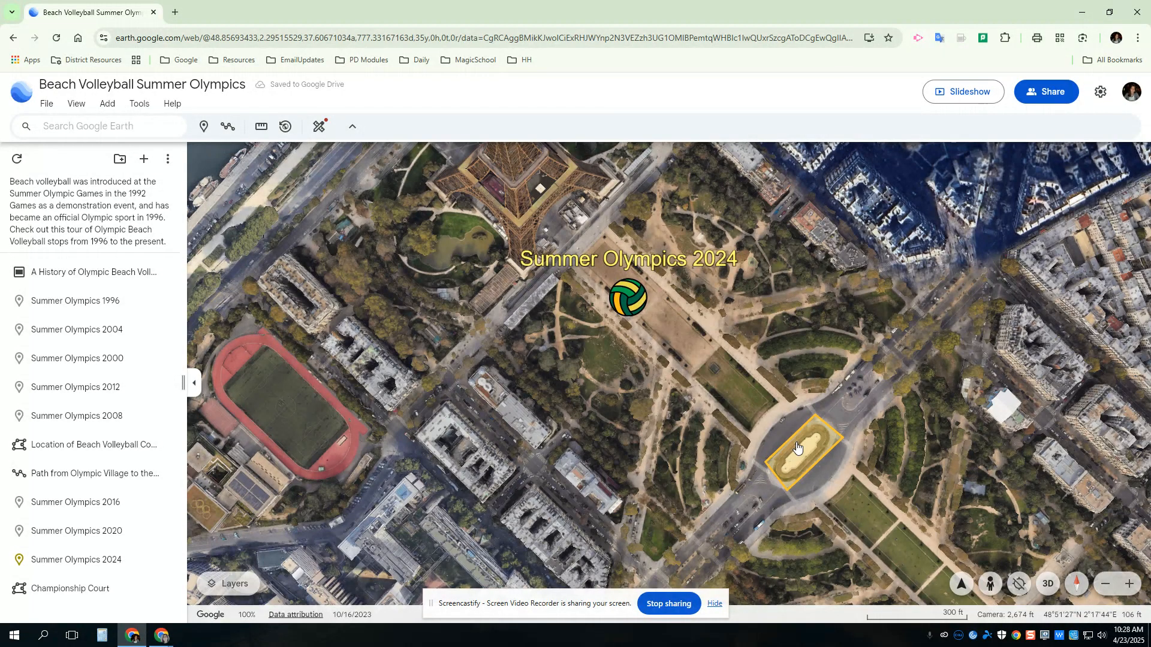
Measure a straight line from the Championship Court to the Eiffel Tower.
click(259, 132)
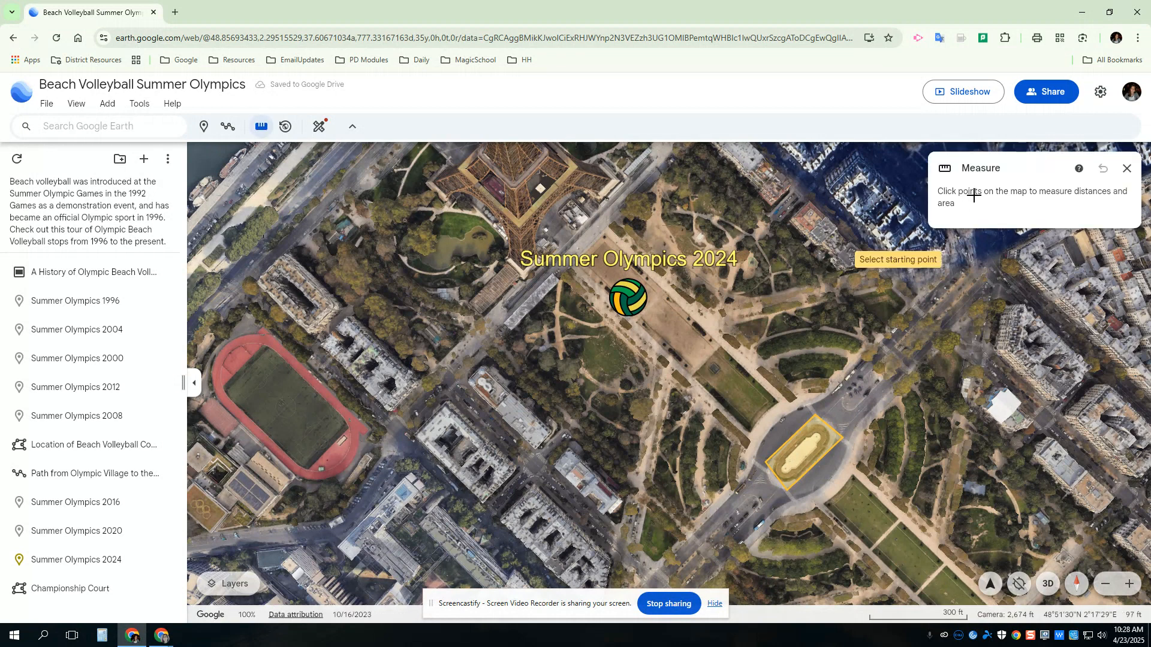
click(801, 451)
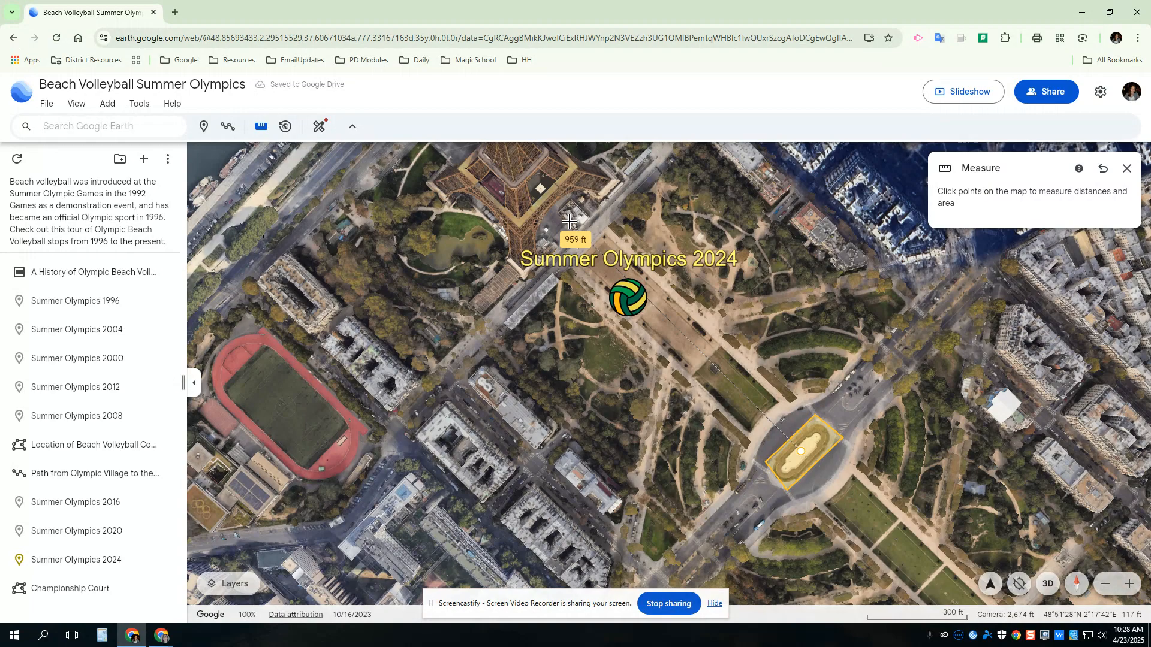
click(568, 222)
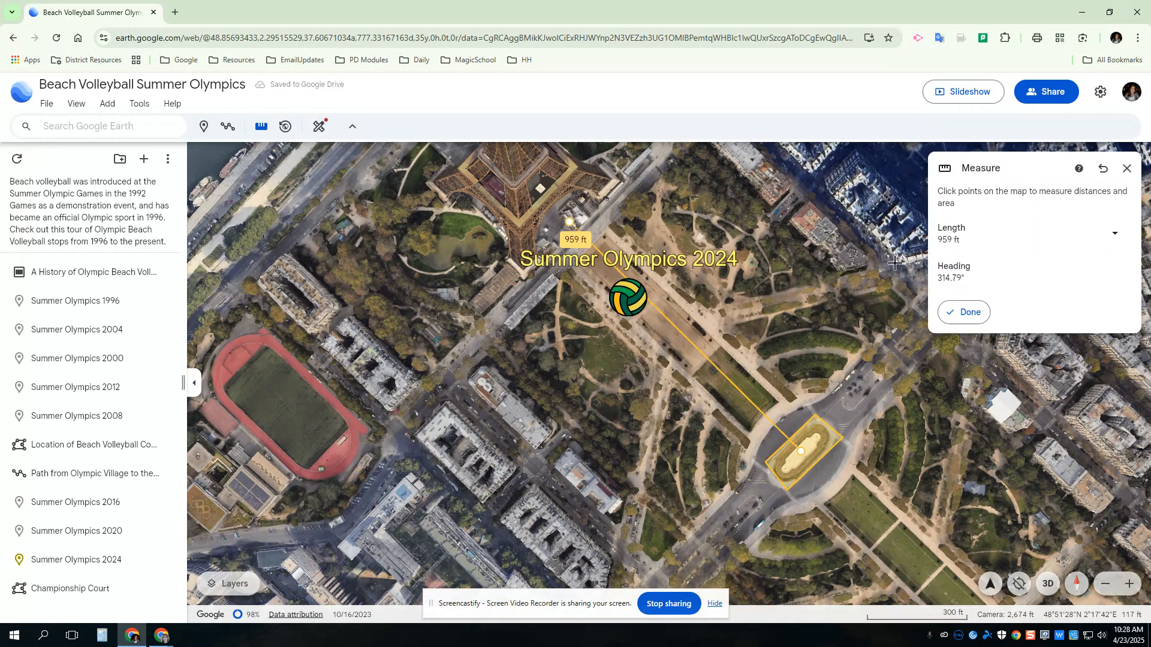
Switch the measurement's length units to miles, finish it, and save it to the project.
click(1113, 233)
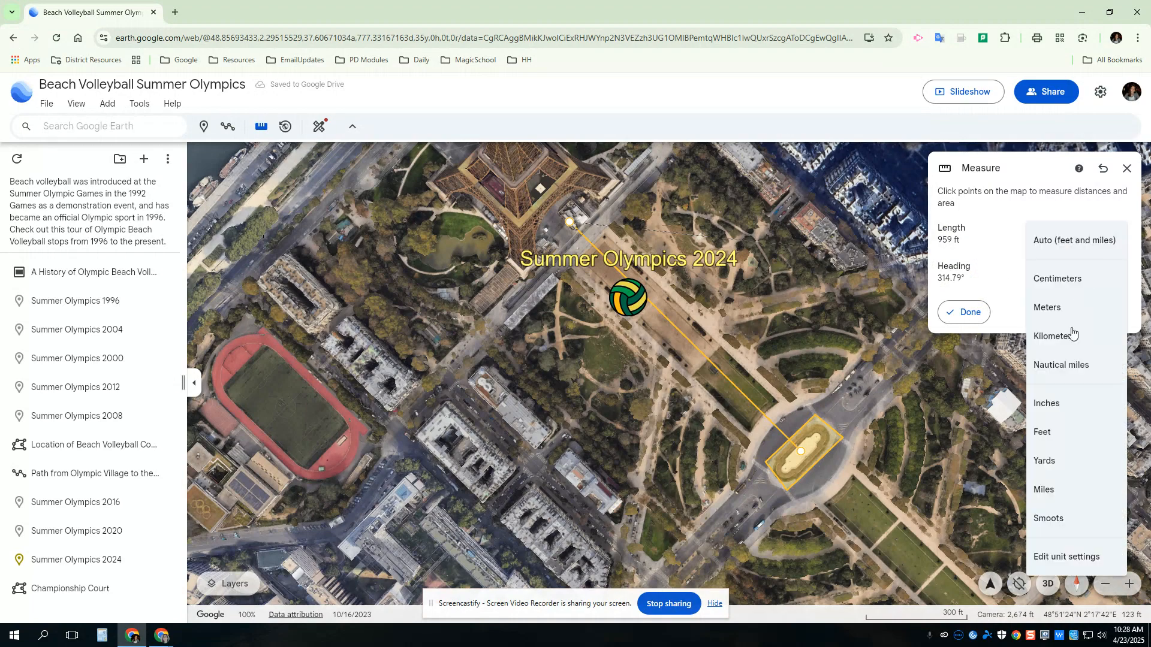
click(1048, 491)
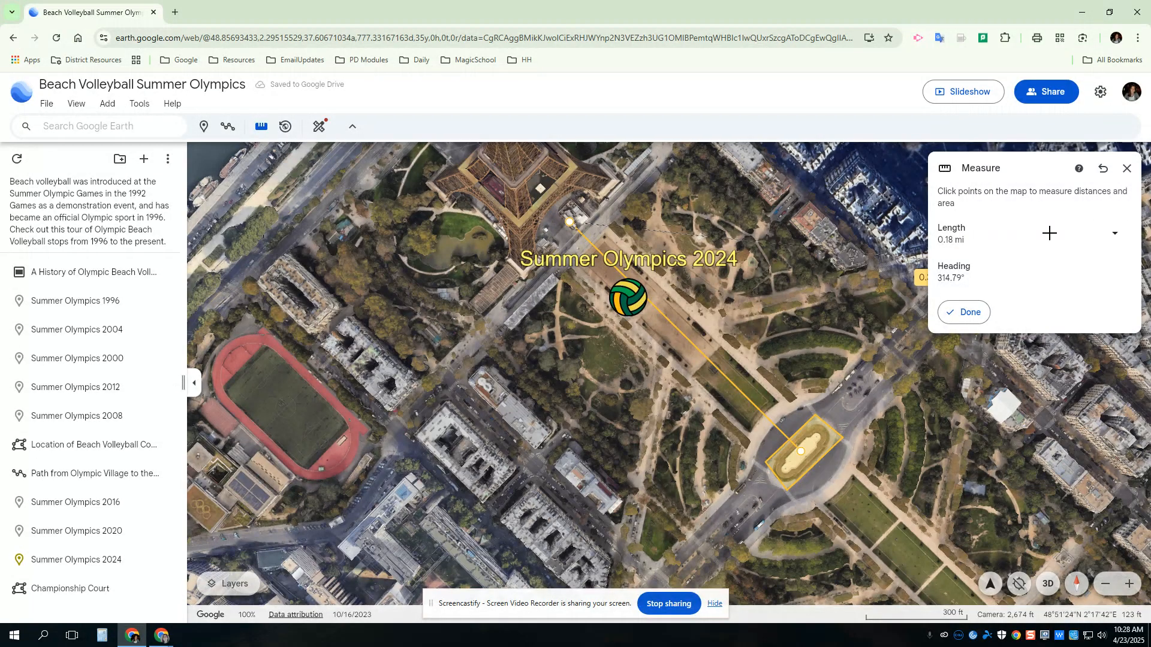
click(963, 313)
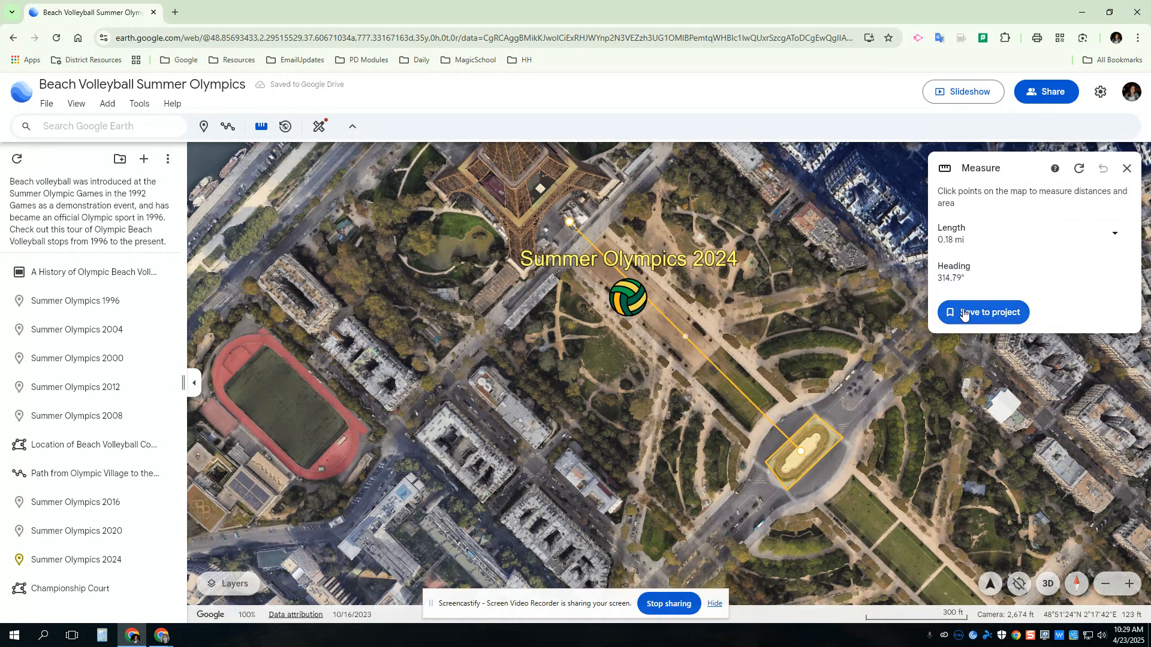
click(963, 314)
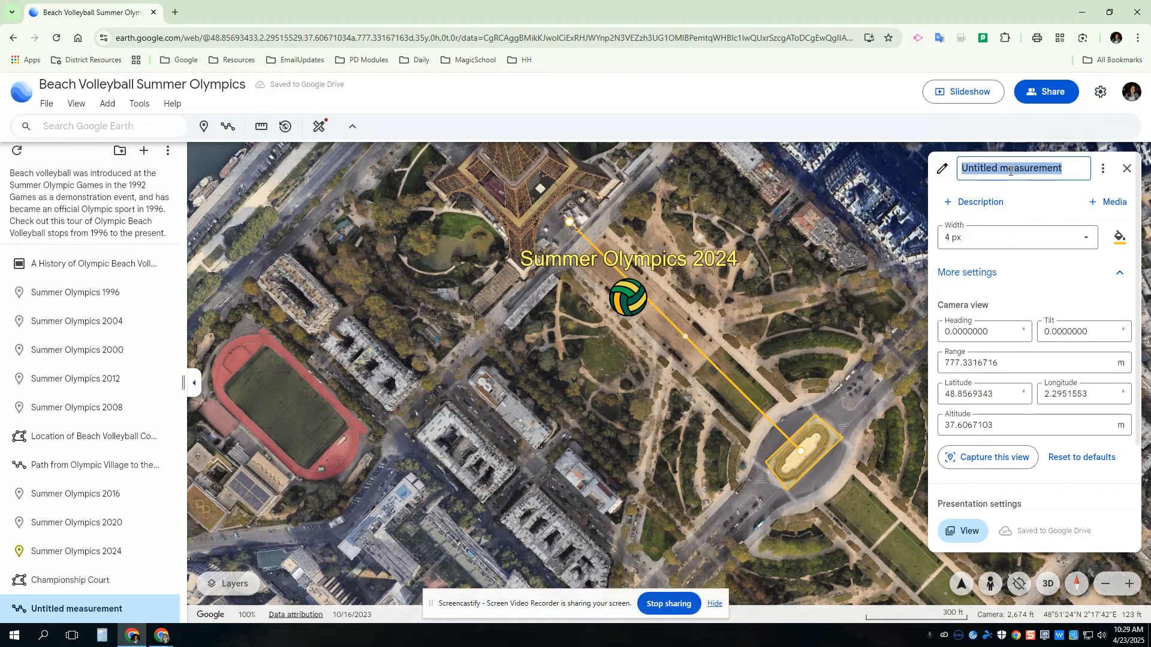
Name the measurement How far away is the Eiffel Tower?
text(H)
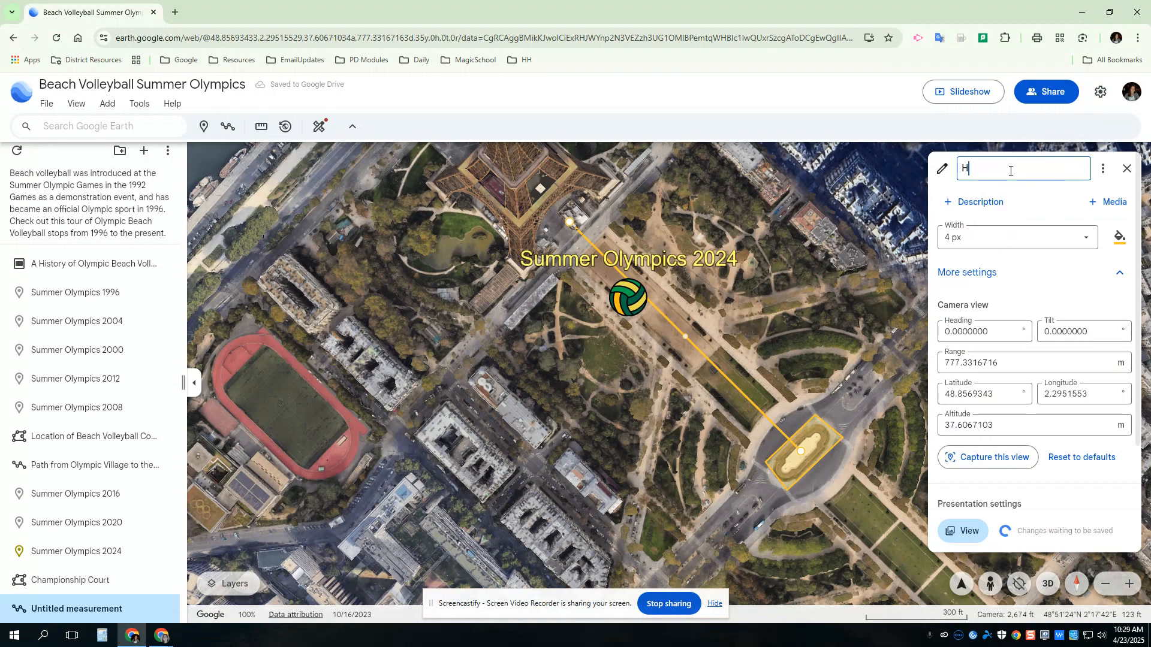
text(ow )
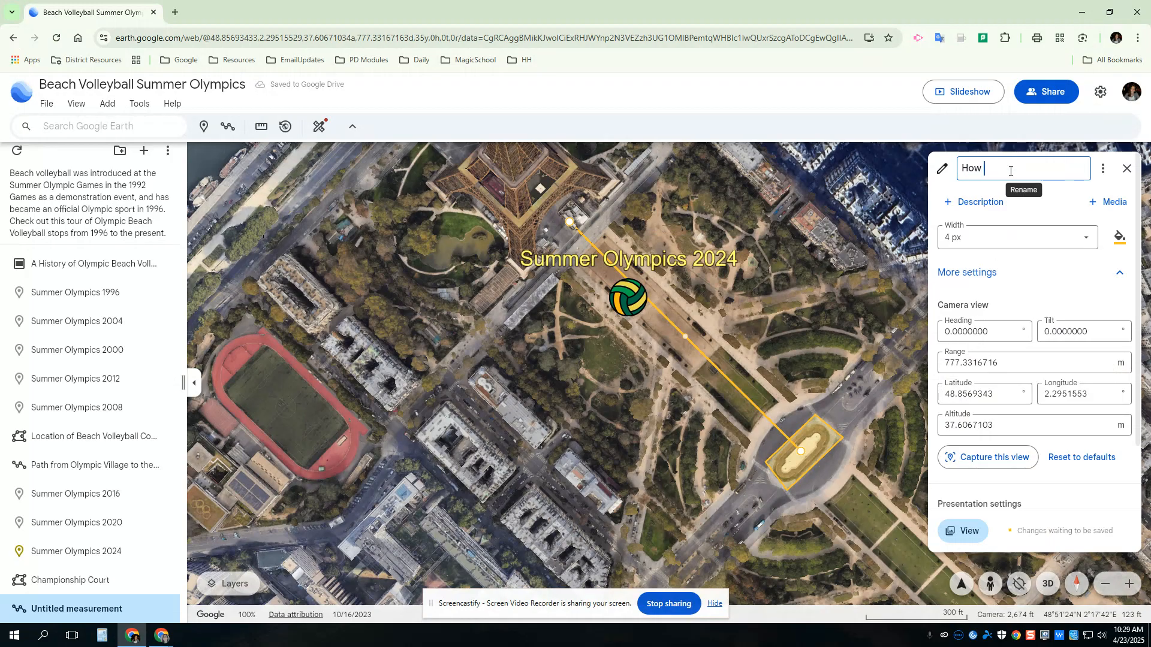
text(far away is the Eiffel Tower?)
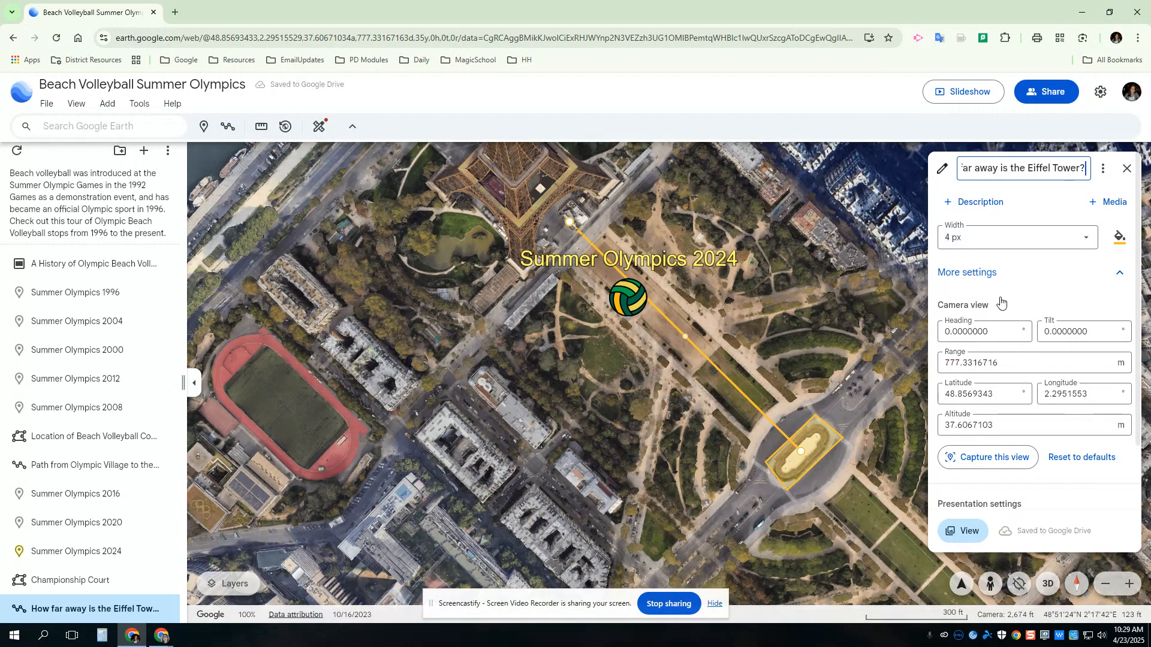
Set the measurement's presentation setting to Large panel.
scroll(1017, 384, down, 1)
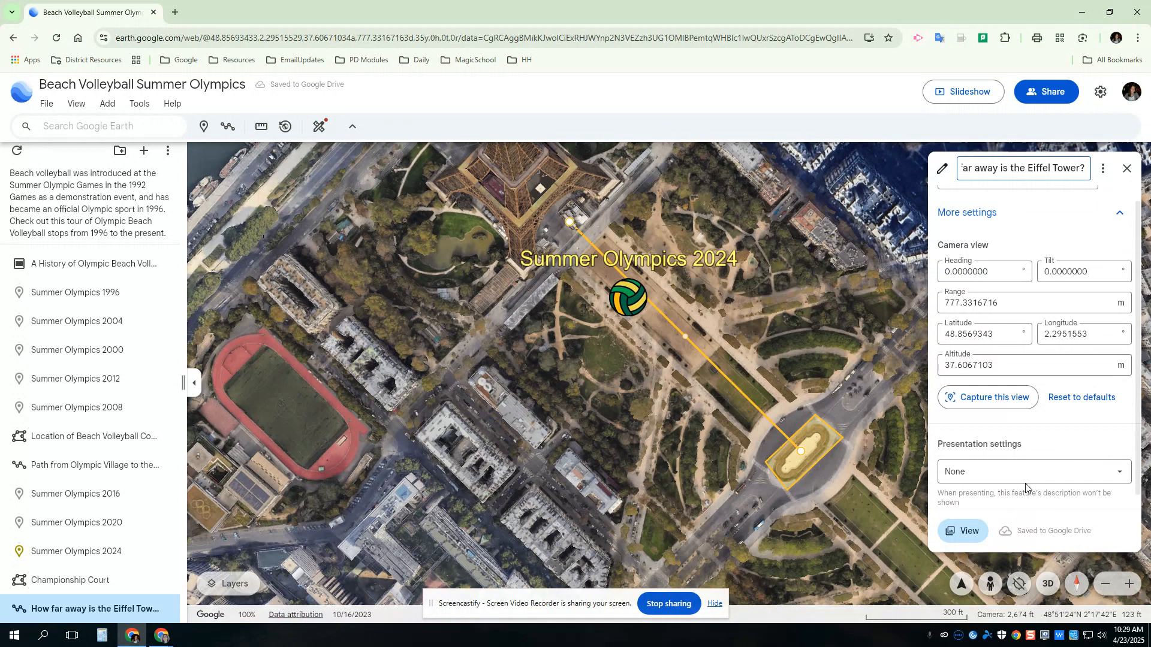
scroll(1019, 477, down, 1)
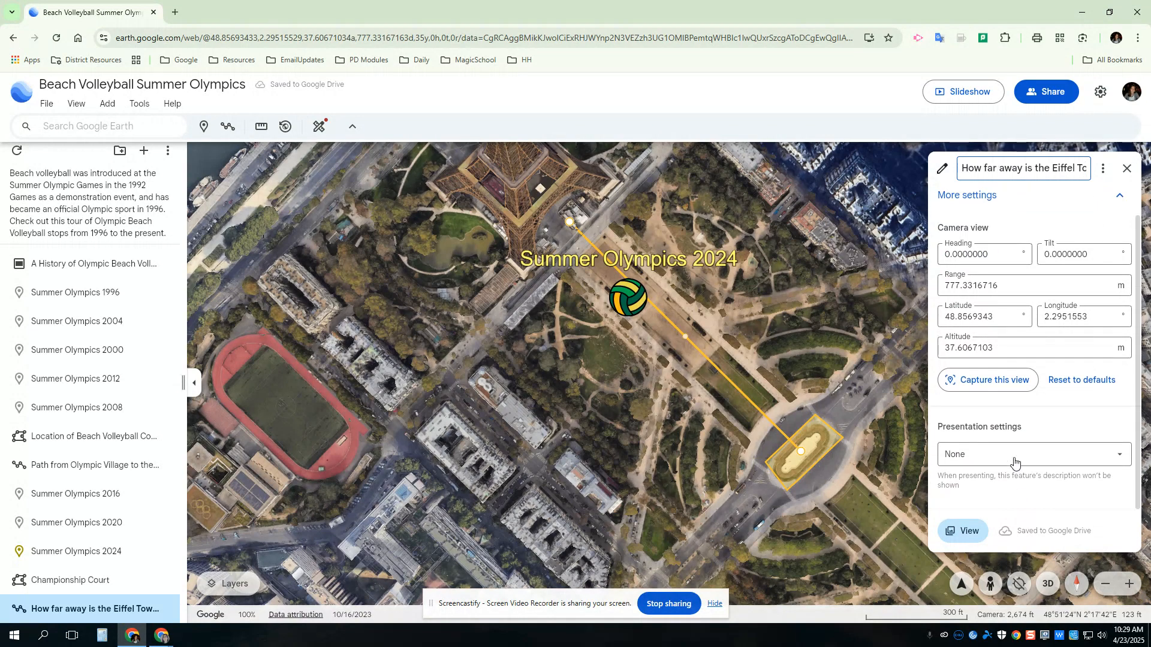
click(1011, 461)
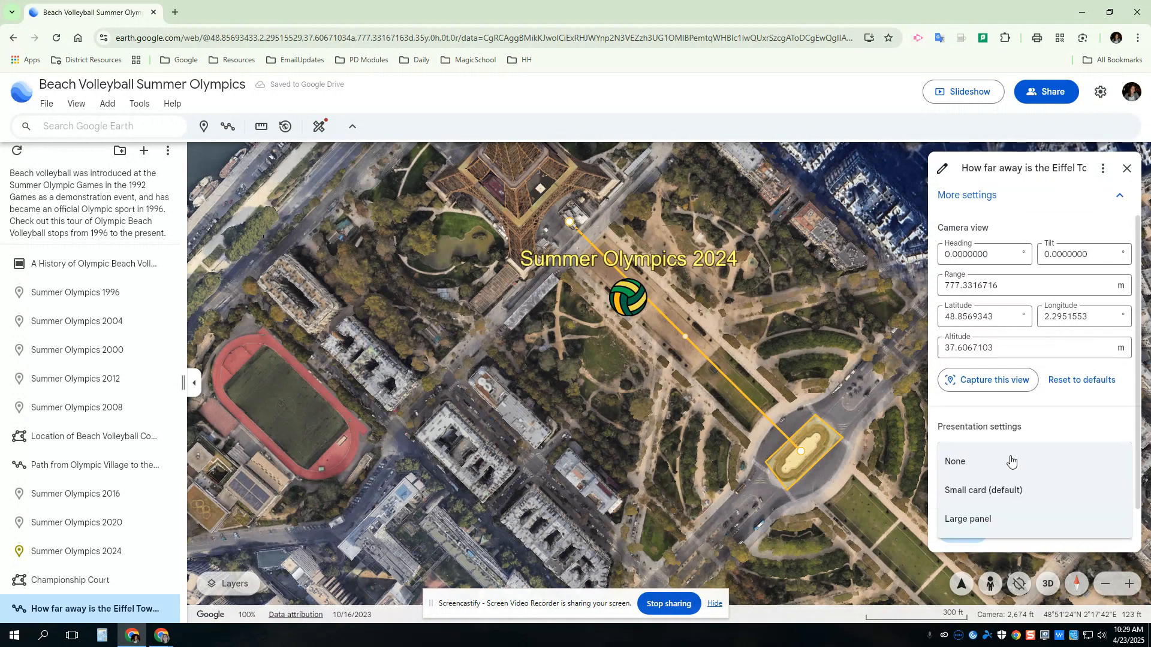
click(991, 516)
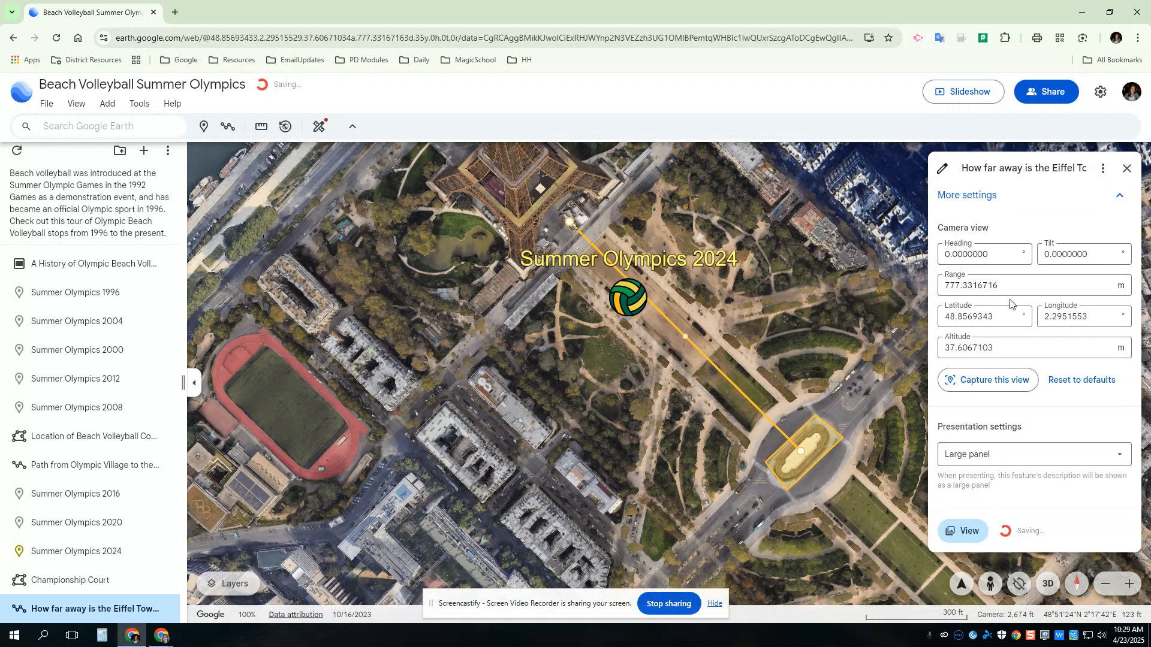
scroll(1013, 245, up, 3)
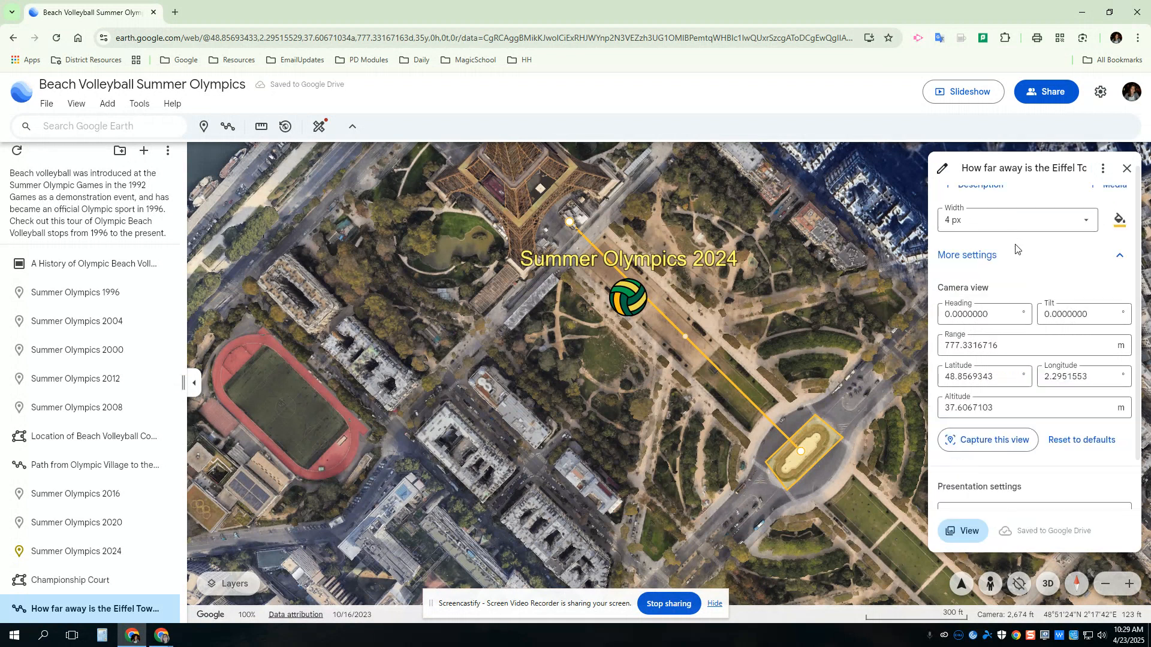